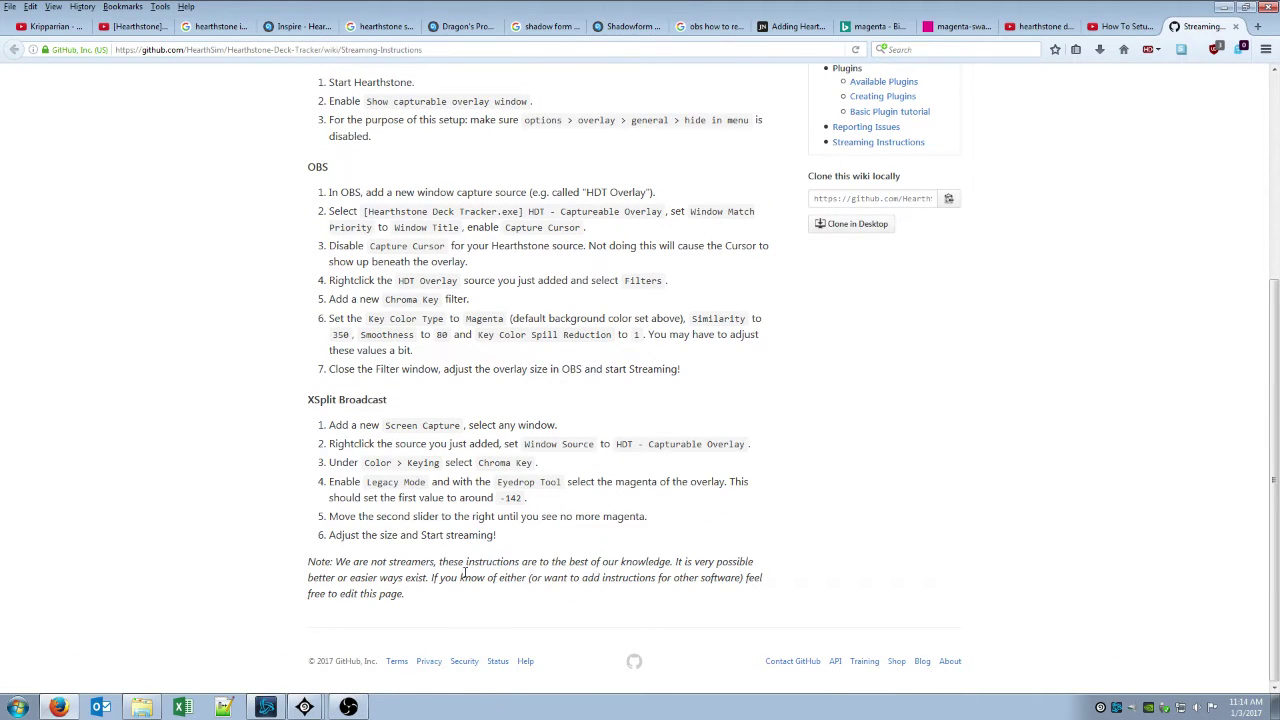
# Step: Review the wiki's Streaming Instructions for OBS and the source list in Open Broadcaster Software
pyautogui.scroll(4, 513, 564)
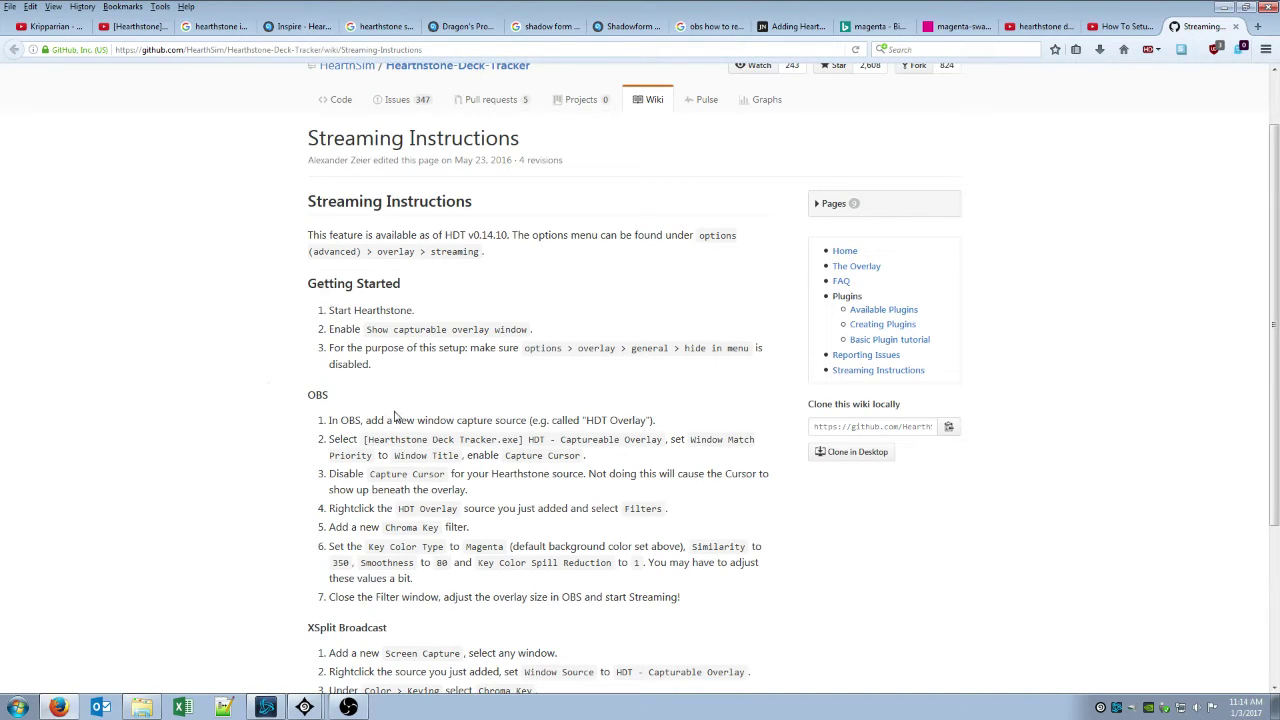
pyautogui.moveTo(1279, 98); pyautogui.dragTo(457, 225)
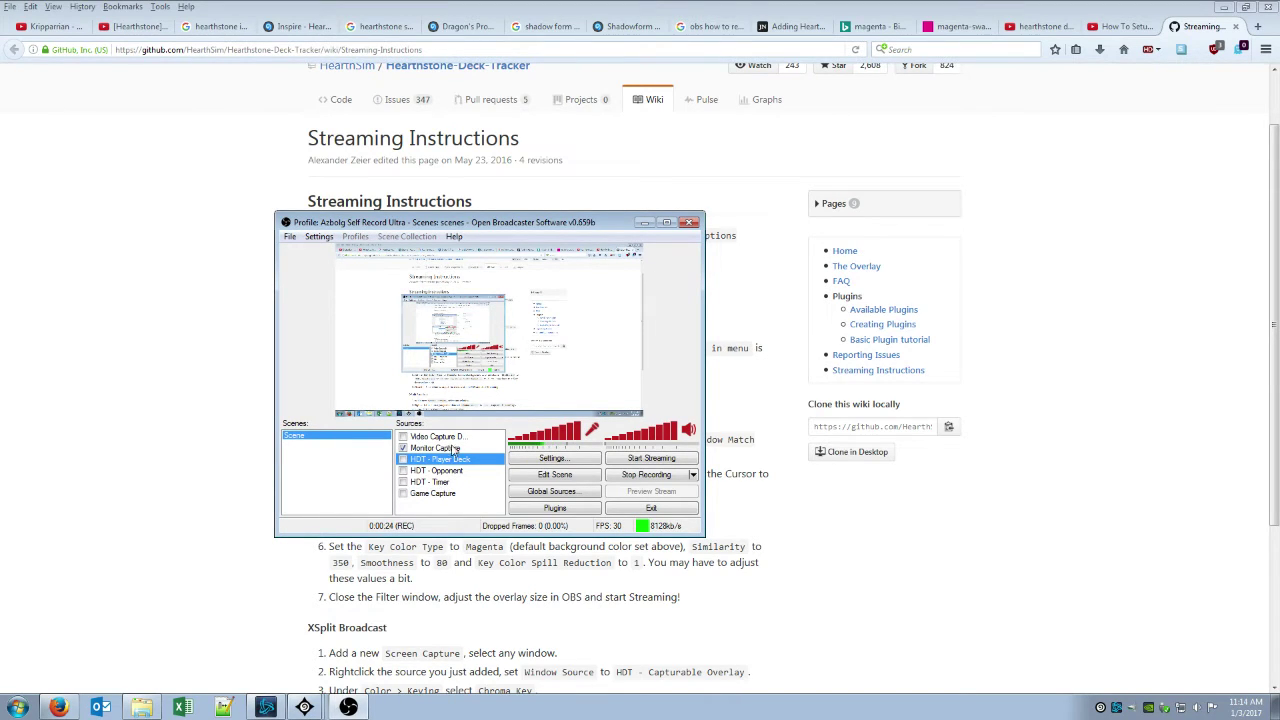
pyautogui.moveTo(539, 224); pyautogui.dragTo(1279, 130)
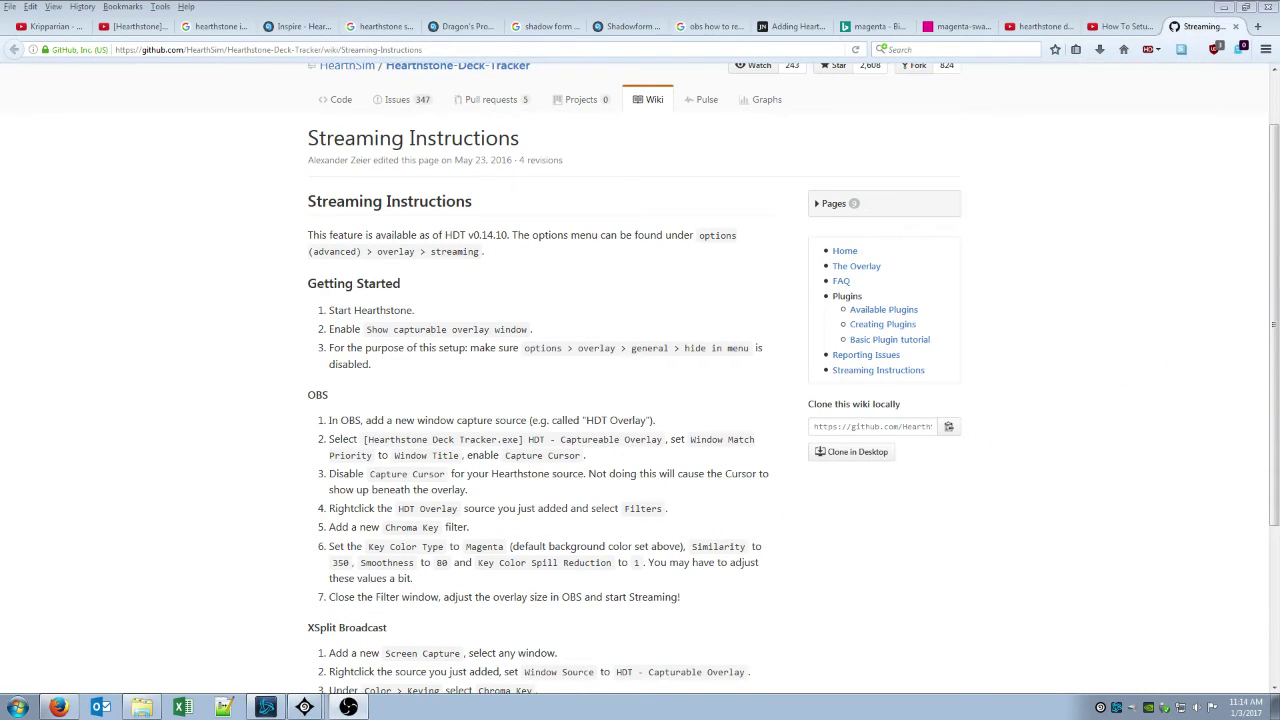
# Step: Switch to Hearthstone Deck Tracker and view the overlay's Streaming and Windows options
pyautogui.hotkey('alt', 'Tab')
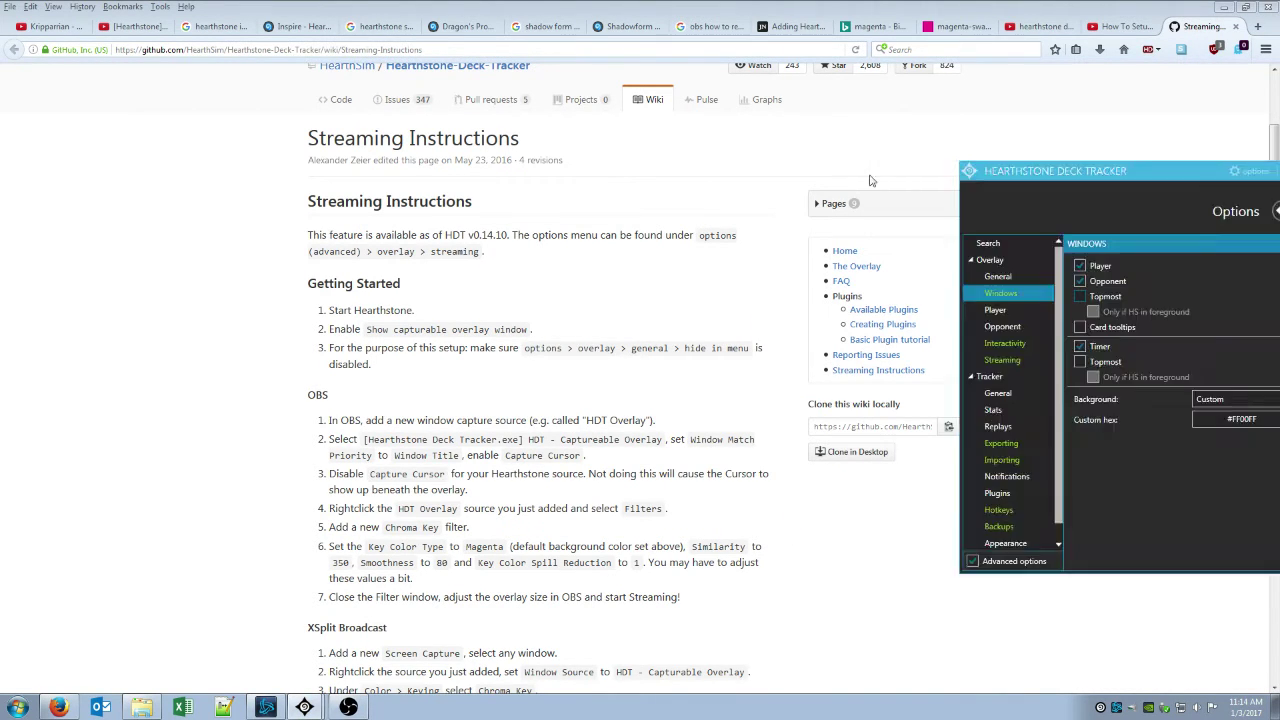
pyautogui.moveTo(1058, 168); pyautogui.dragTo(260, 125)
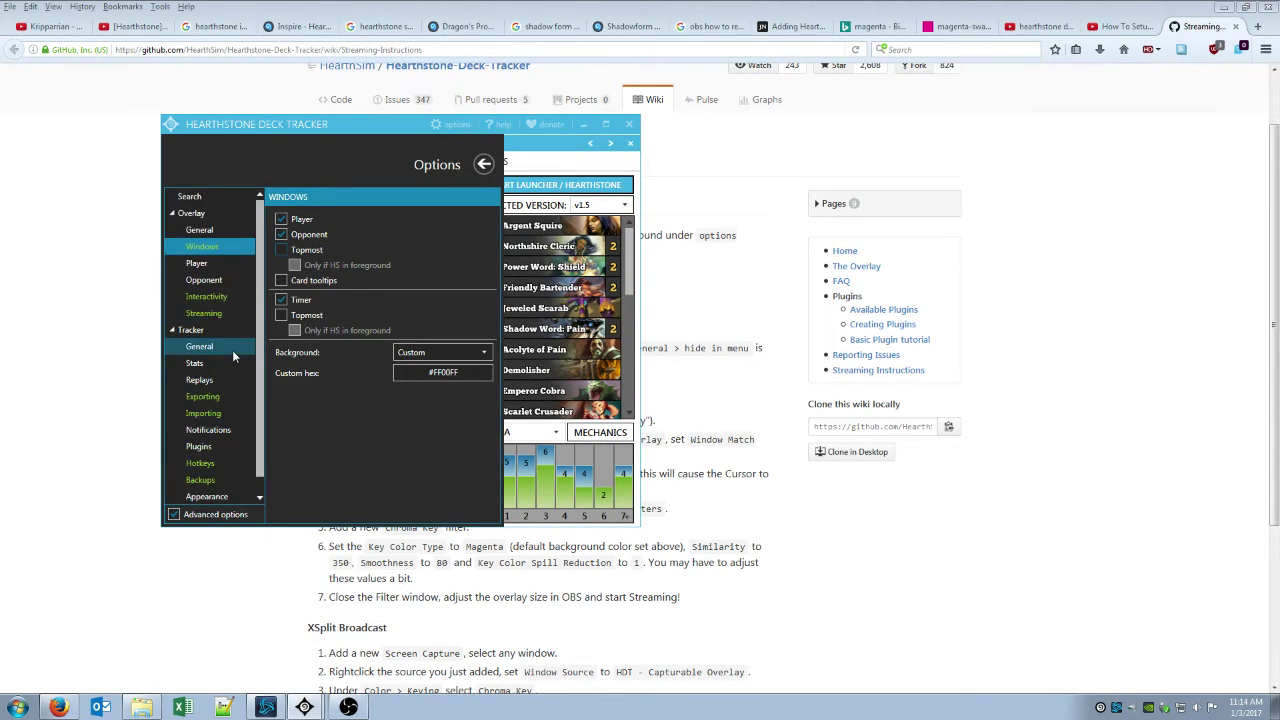
pyautogui.click(208, 313)
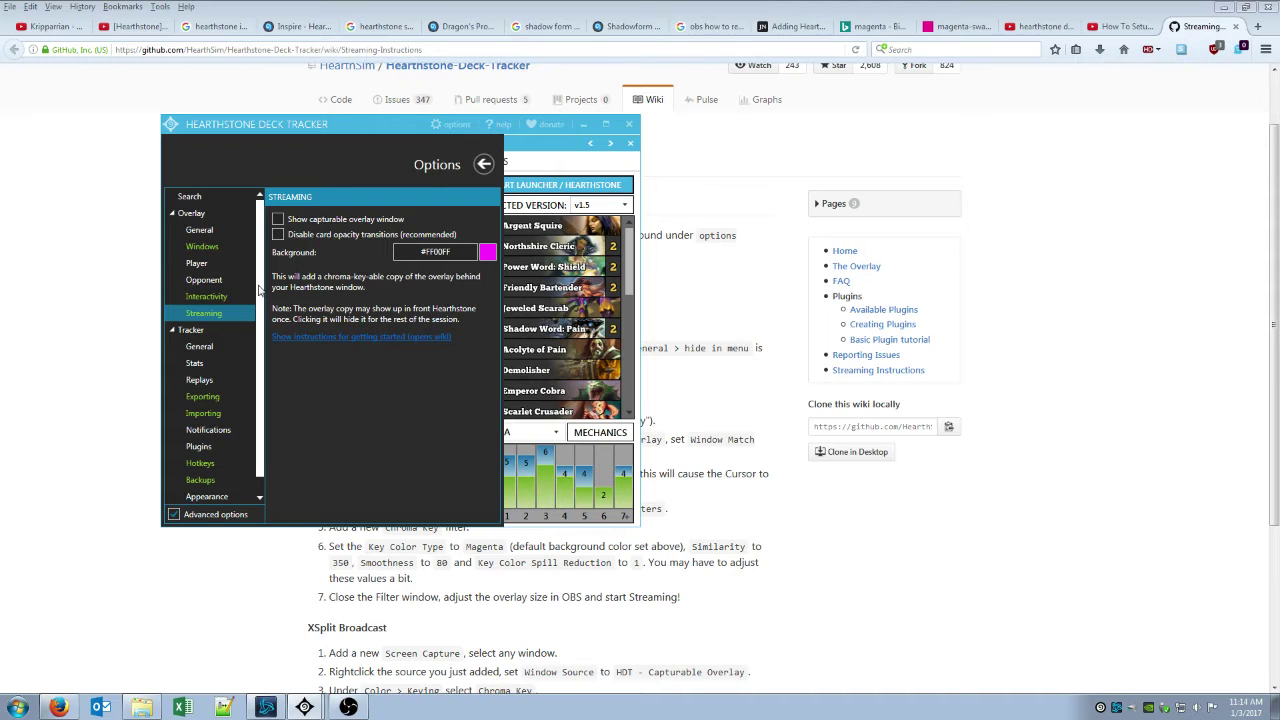
pyautogui.click(227, 247)
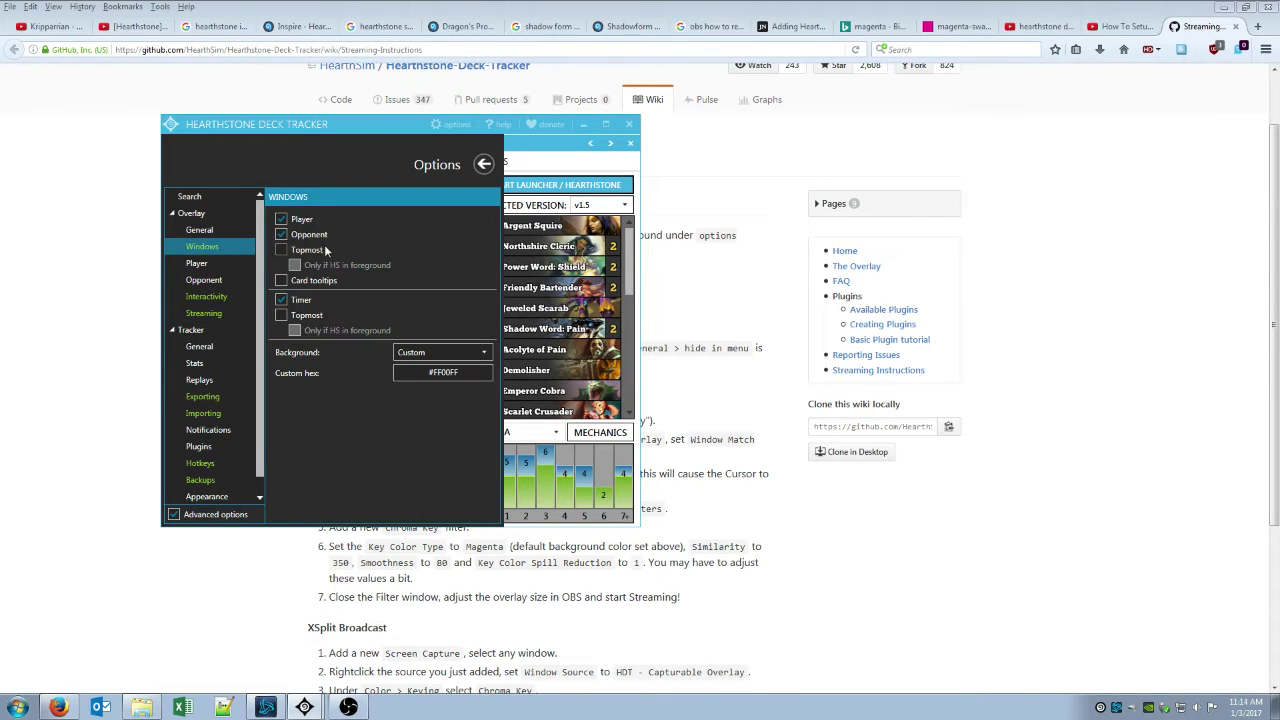
# Step: Bring up Open Broadcaster Software, reopen the tracker's Player window, and arrange the two windows beside the tracker options
pyautogui.hotkey('alt', 'Tab')
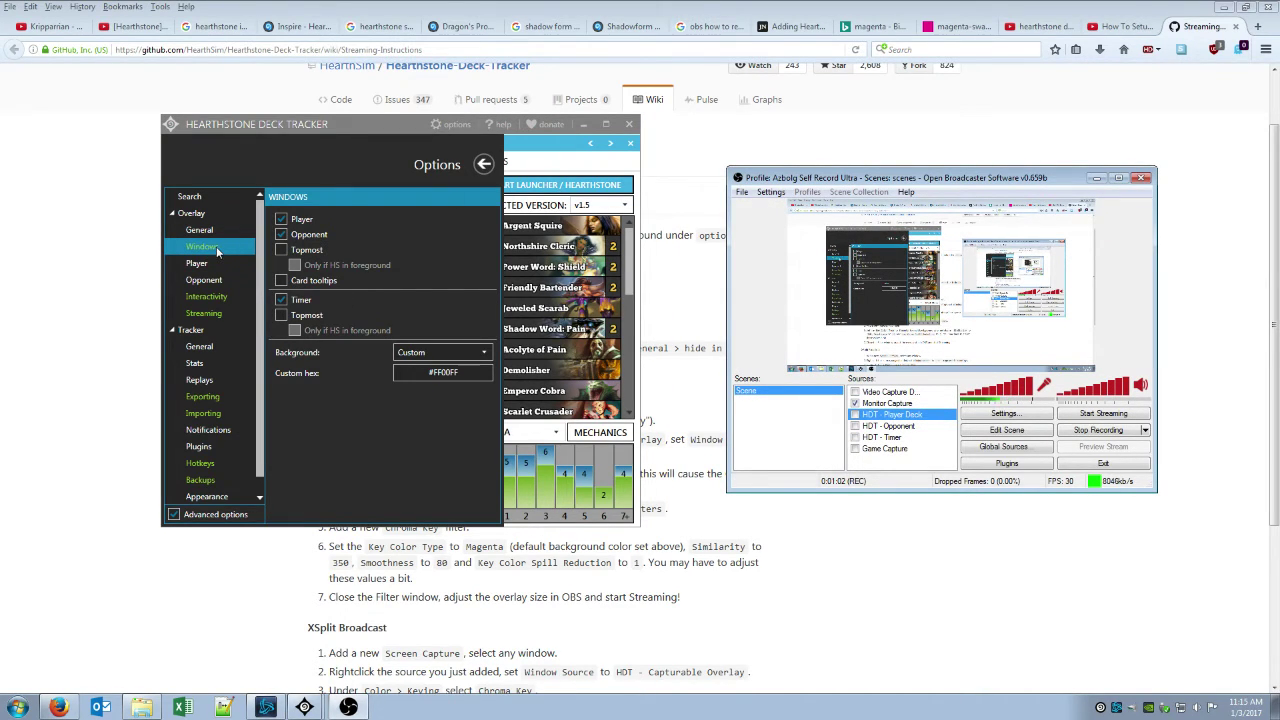
pyautogui.click(281, 220)
pyautogui.click(281, 220)
pyautogui.moveTo(1279, 5); pyautogui.dragTo(1098, 69)
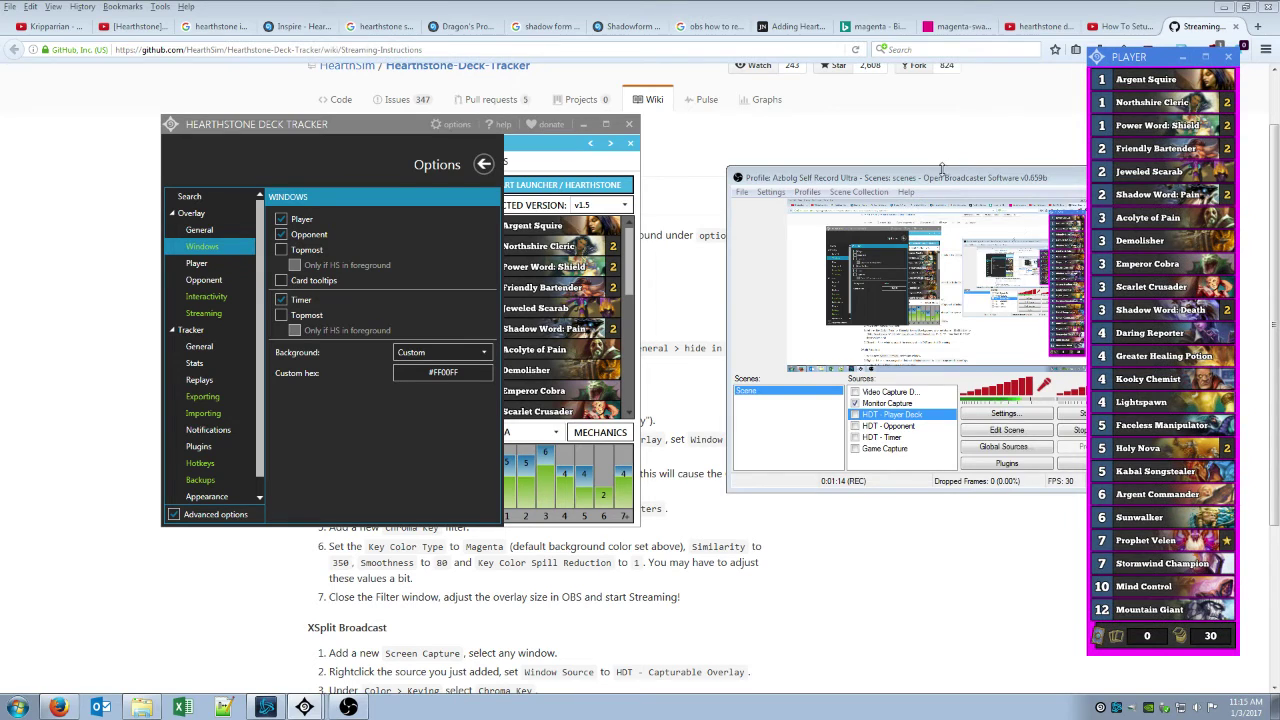
pyautogui.moveTo(922, 185); pyautogui.dragTo(866, 165)
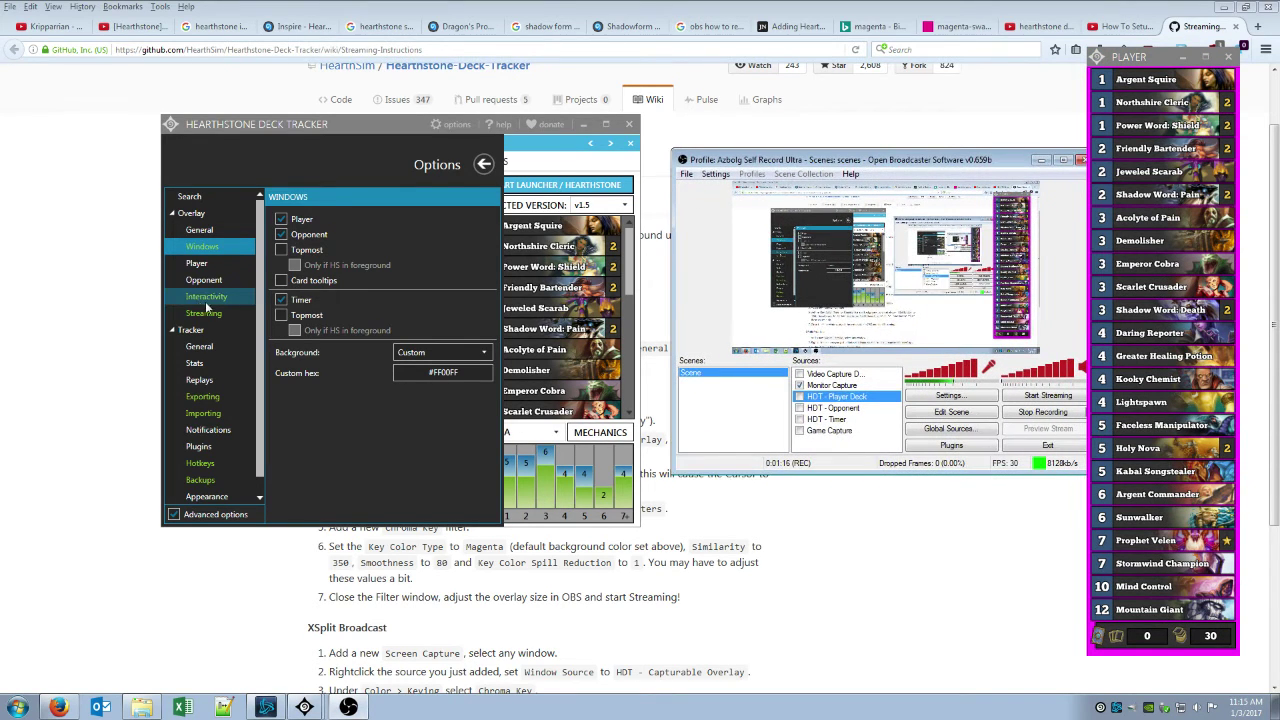
# Step: Toggle the tracker's Timer and Player windows off and back on
pyautogui.click(282, 300)
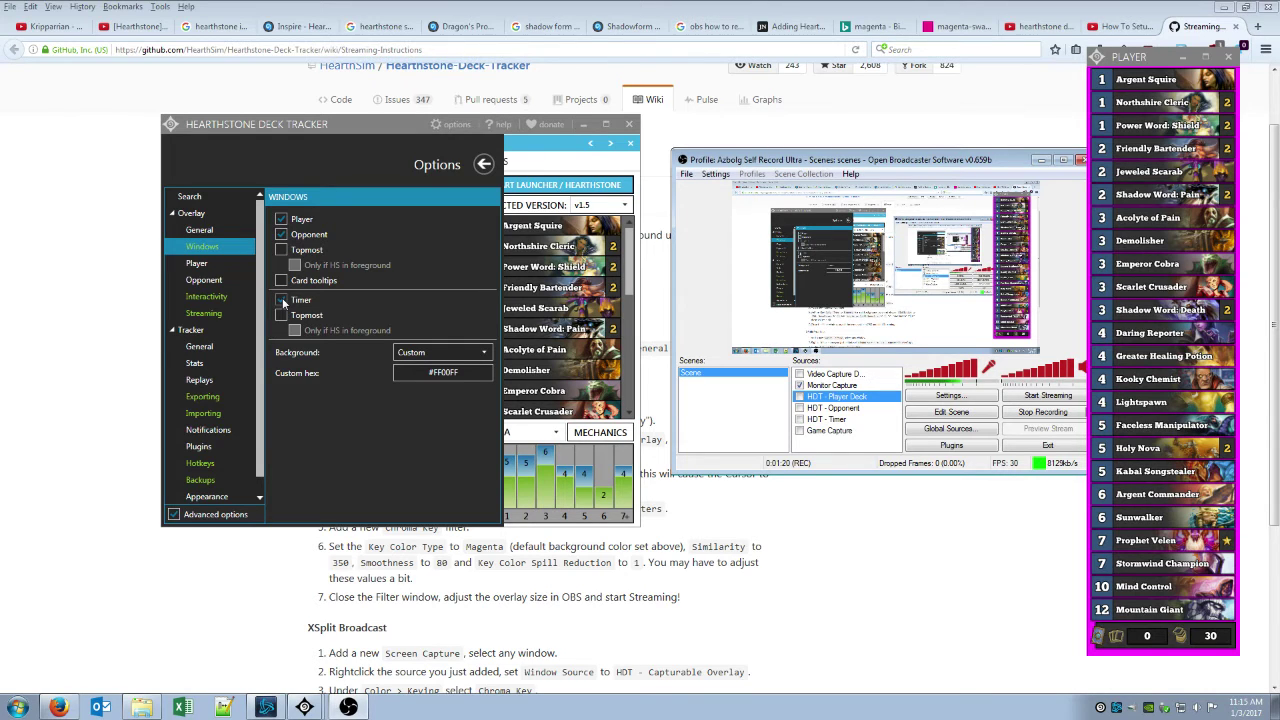
pyautogui.click(282, 300)
pyautogui.click(282, 219)
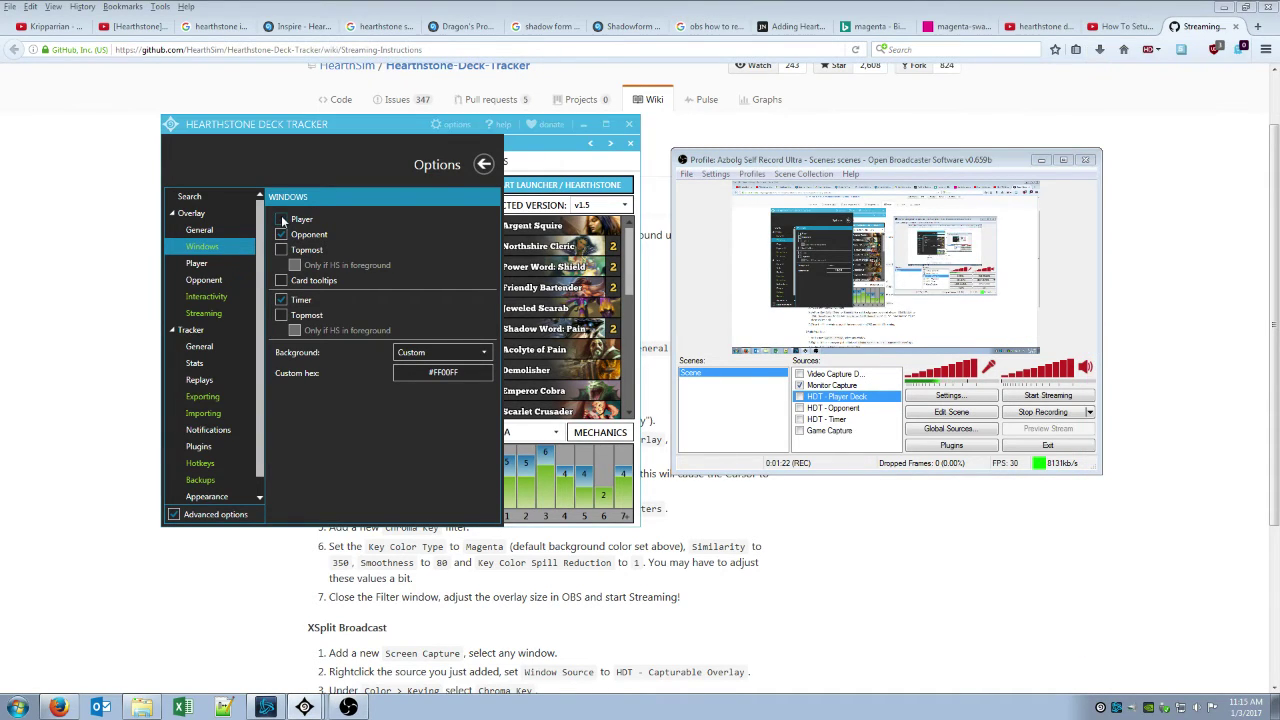
pyautogui.click(283, 219)
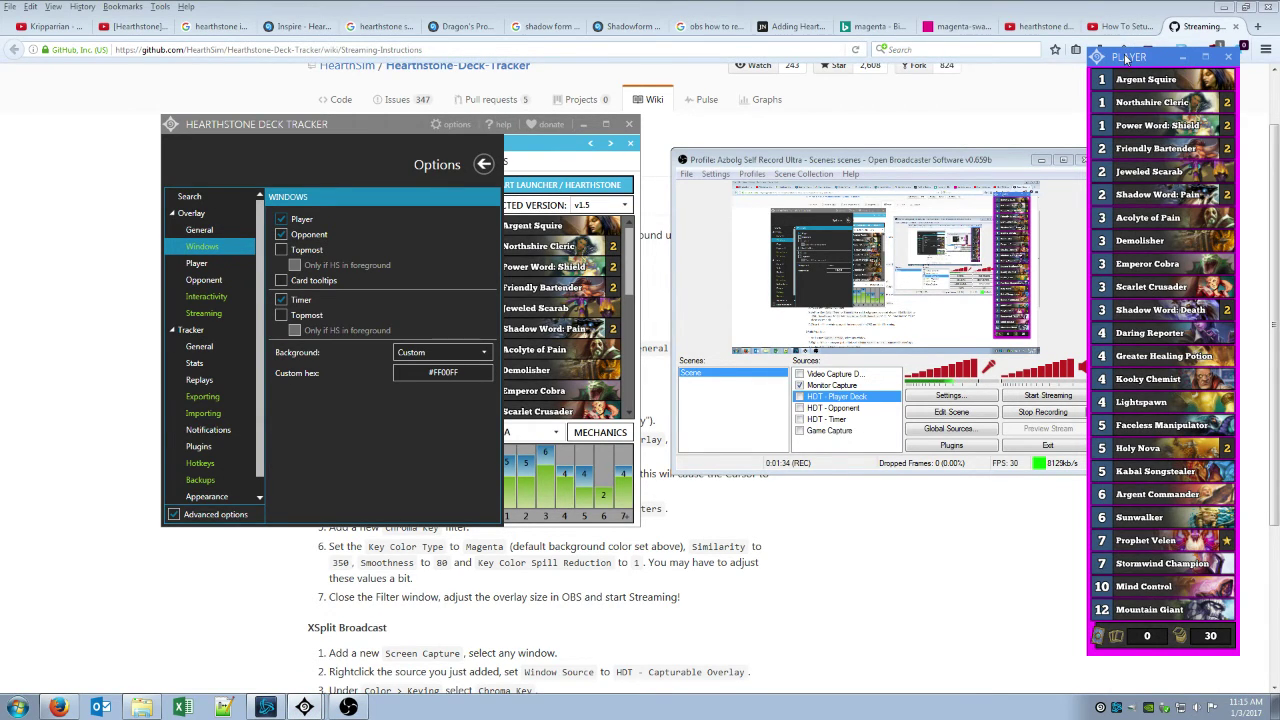
# Step: Move the Player window off this monitor and enable the Game Capture, HDT - Player Deck, HDT - Opponent and HDT - Timer sources
pyautogui.moveTo(1126, 60); pyautogui.dragTo(1279, 0)
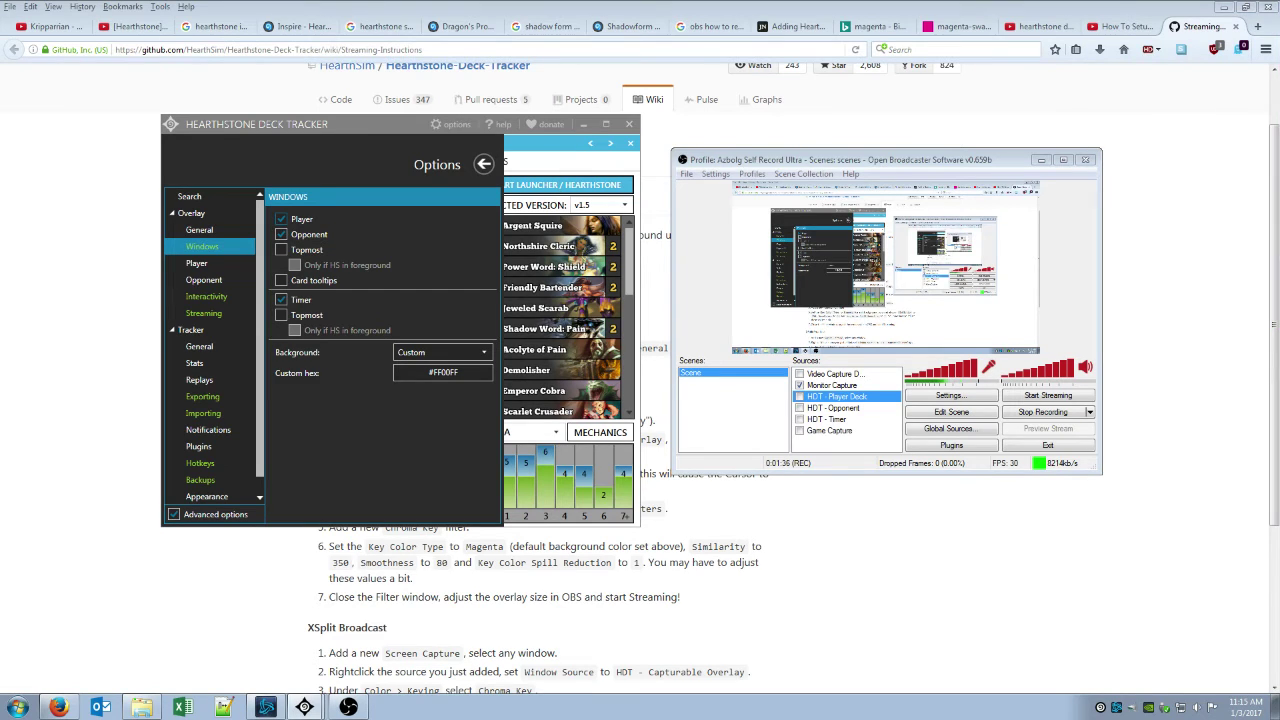
pyautogui.click(800, 384)
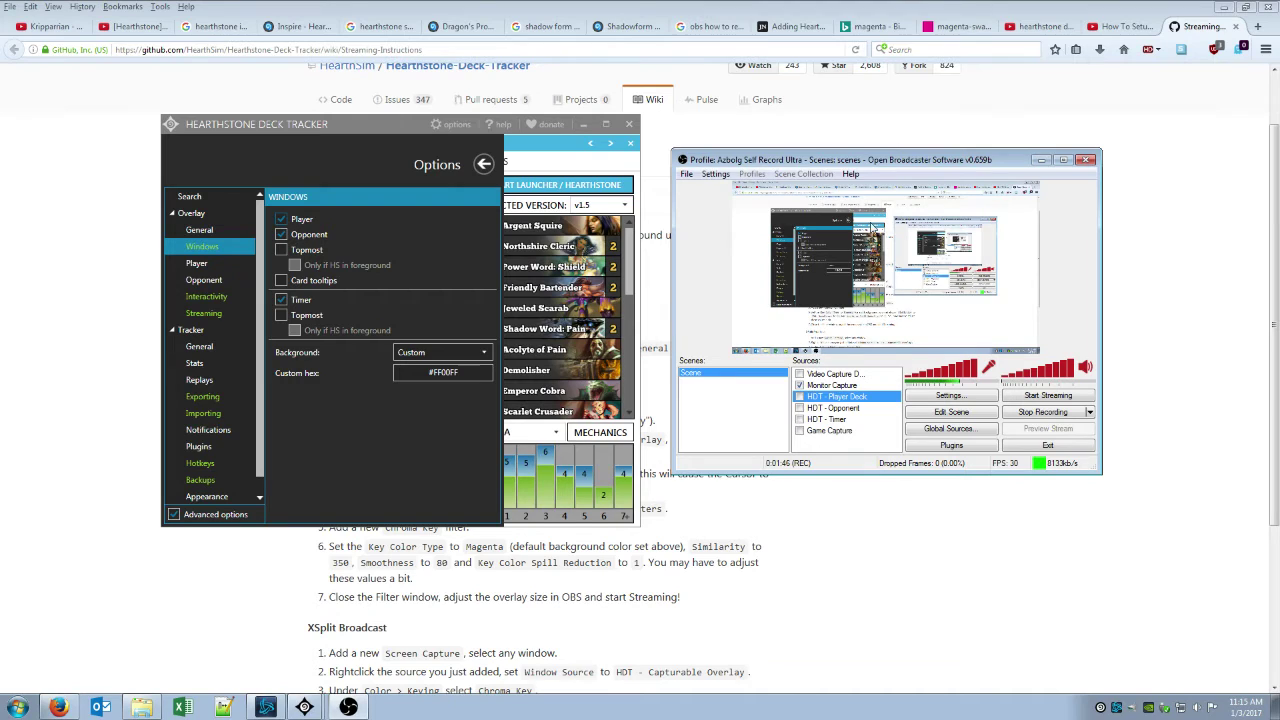
pyautogui.click(809, 432)
pyautogui.click(800, 431)
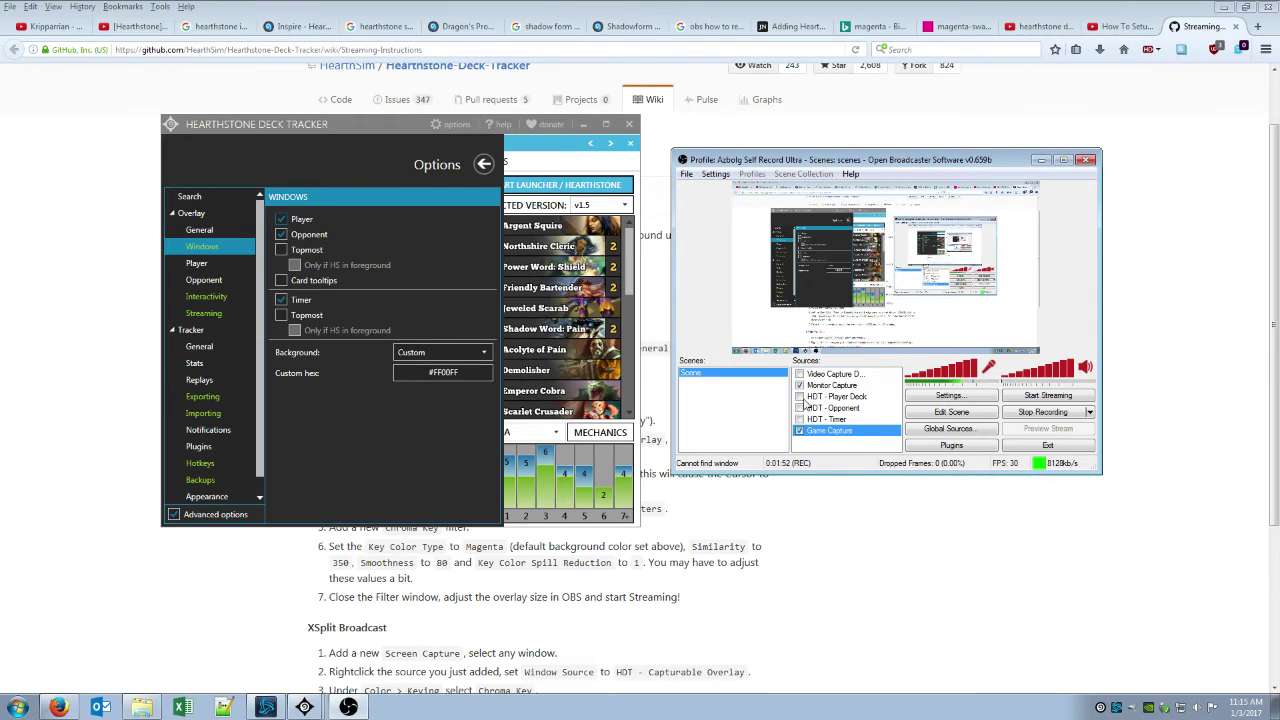
pyautogui.click(801, 397)
pyautogui.click(800, 408)
pyautogui.click(800, 419)
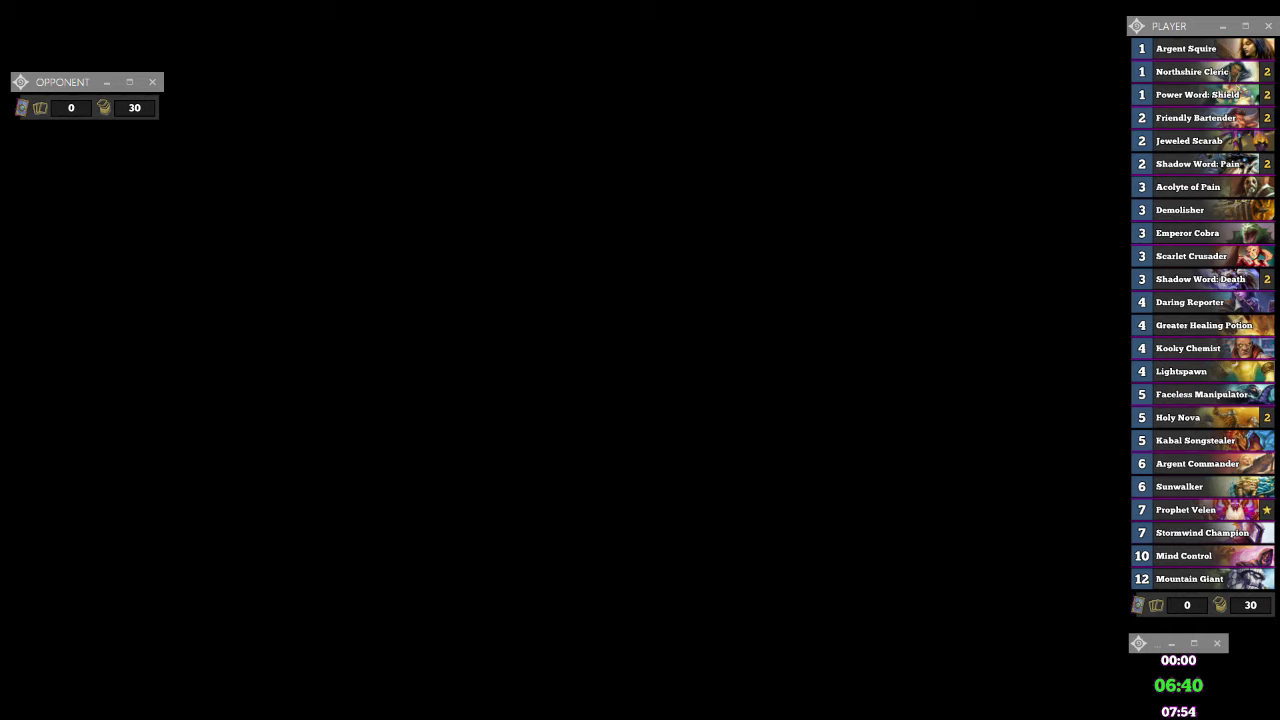
# Step: Place the tracker's Player window over the wiki page and close the main Hearthstone Deck Tracker window
pyautogui.moveTo(1192, 26)
pyautogui.mouseDown()
pyautogui.moveTo(1170, 27)
pyautogui.moveTo(1192, 24)
pyautogui.mouseUp()
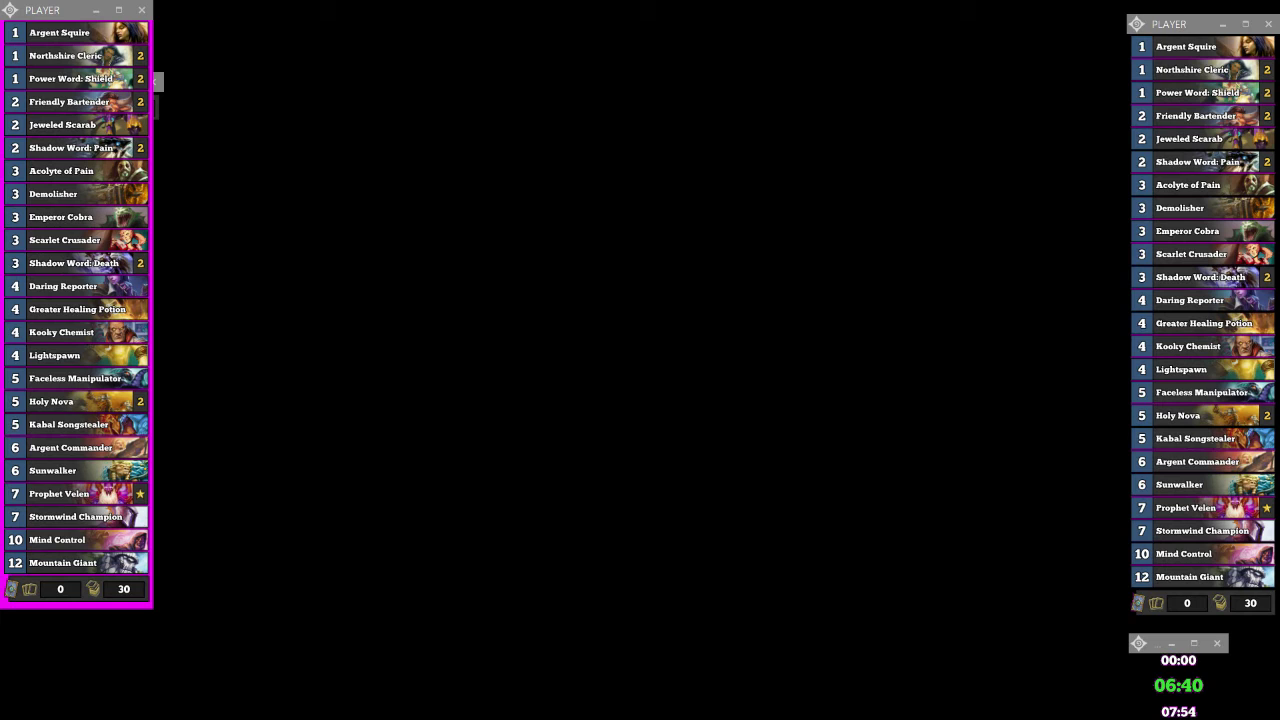
pyautogui.moveTo(42, 10); pyautogui.dragTo(488, 51)
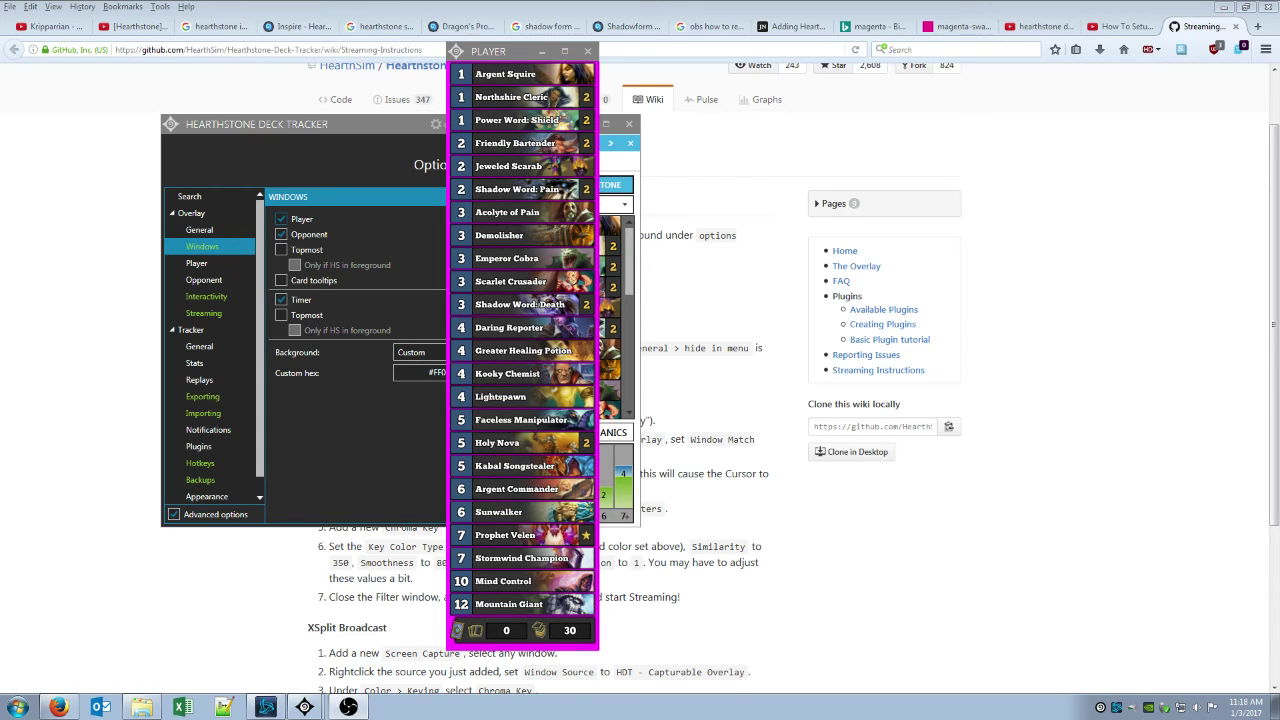
pyautogui.click(629, 124)
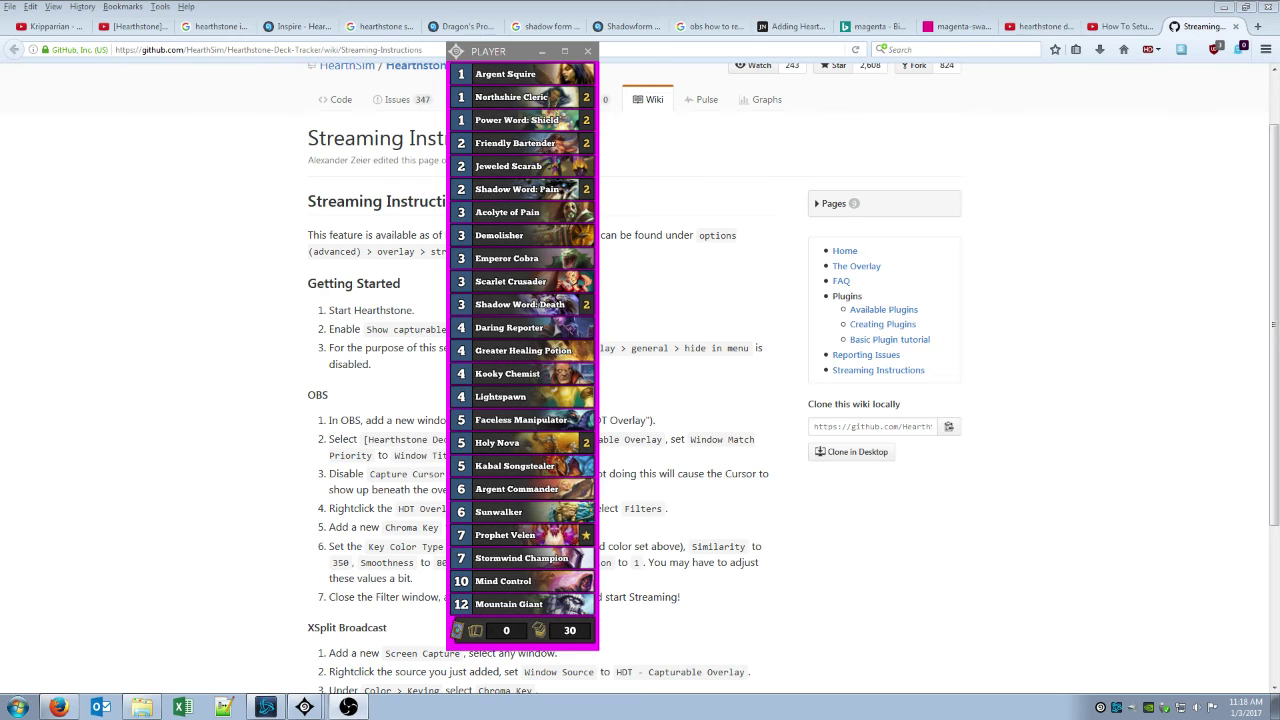
# Step: Enable the color key for the Player window capture, sample the window's magenta background as the key color, and apply the settings
pyautogui.moveTo(976, 162); pyautogui.dragTo(806, 141)
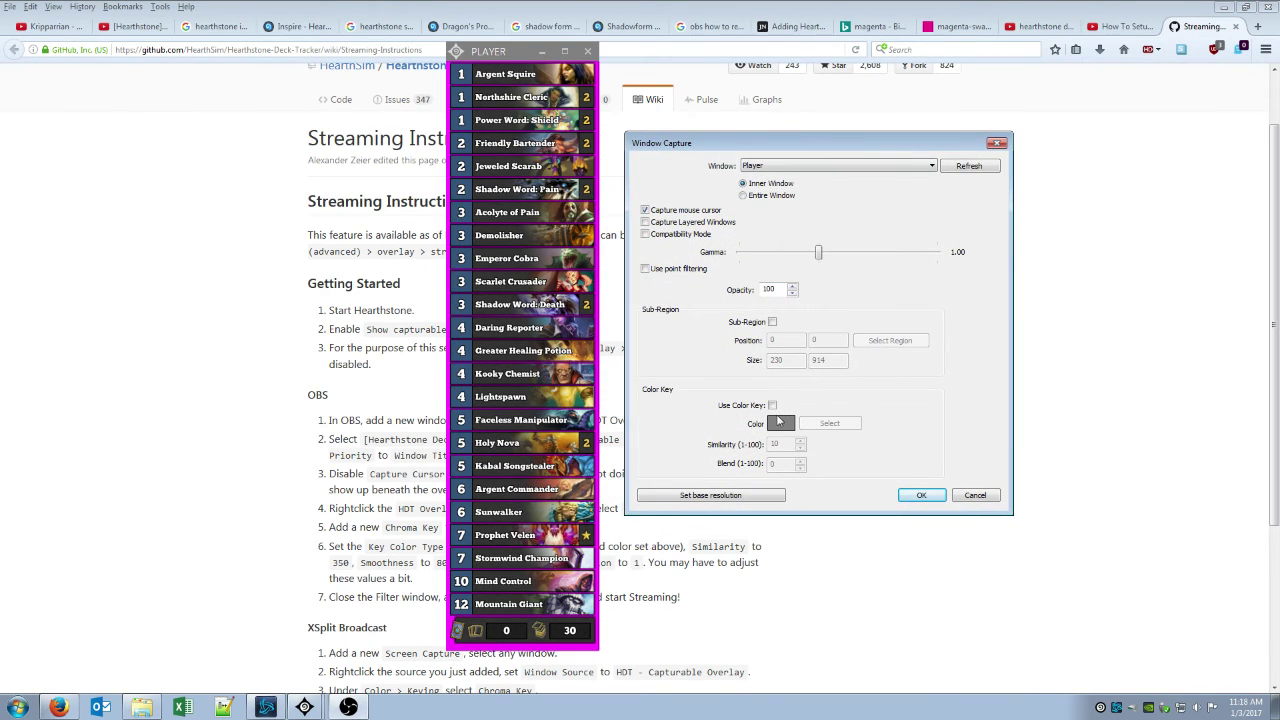
pyautogui.click(772, 405)
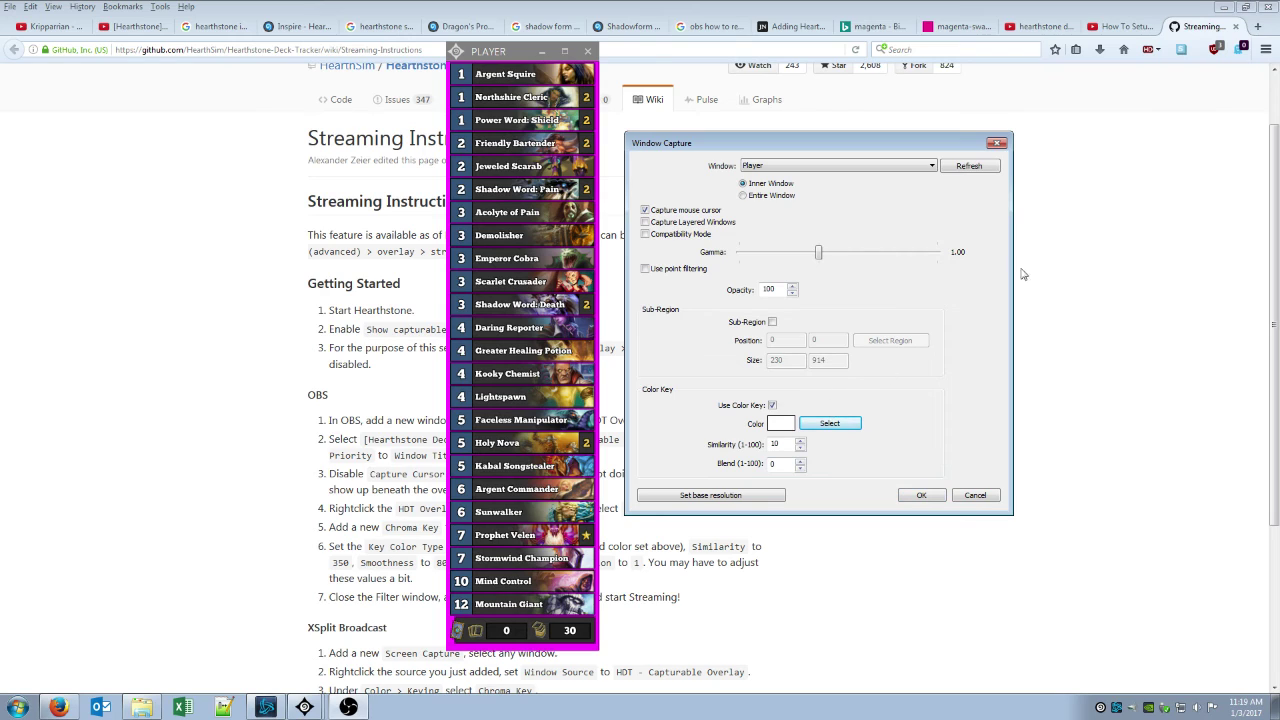
pyautogui.click(520, 645)
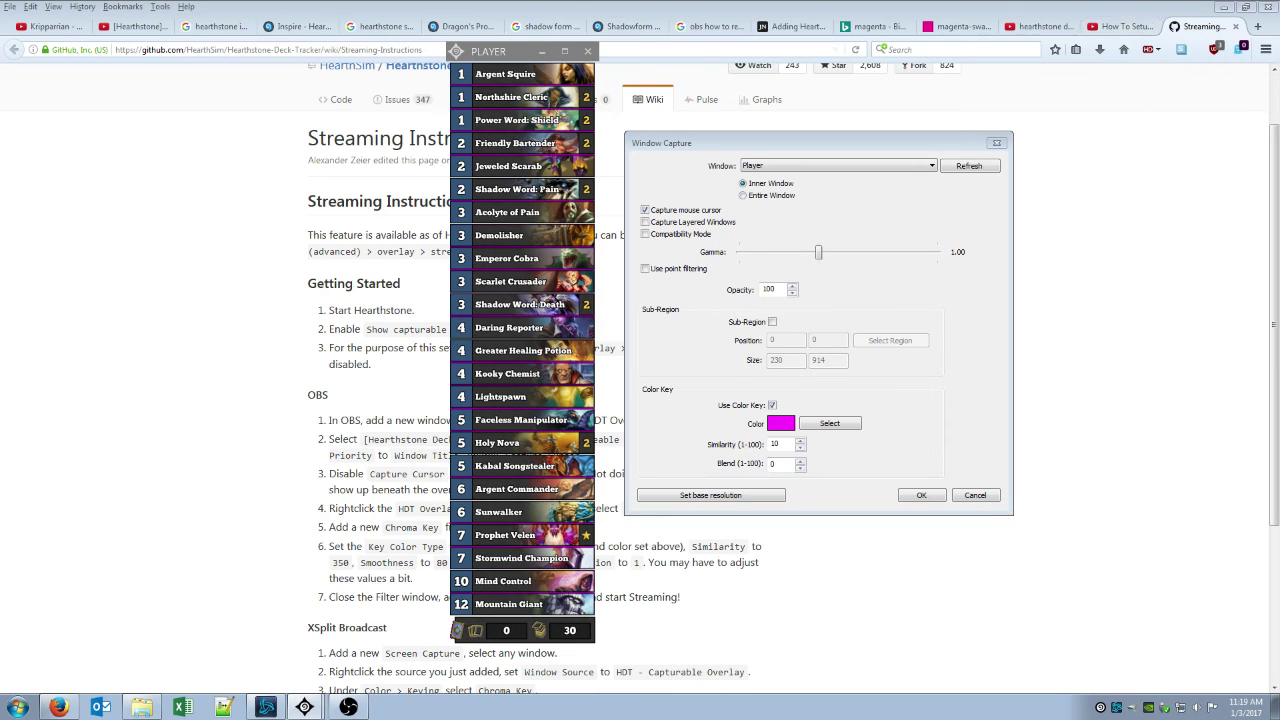
pyautogui.click(771, 405)
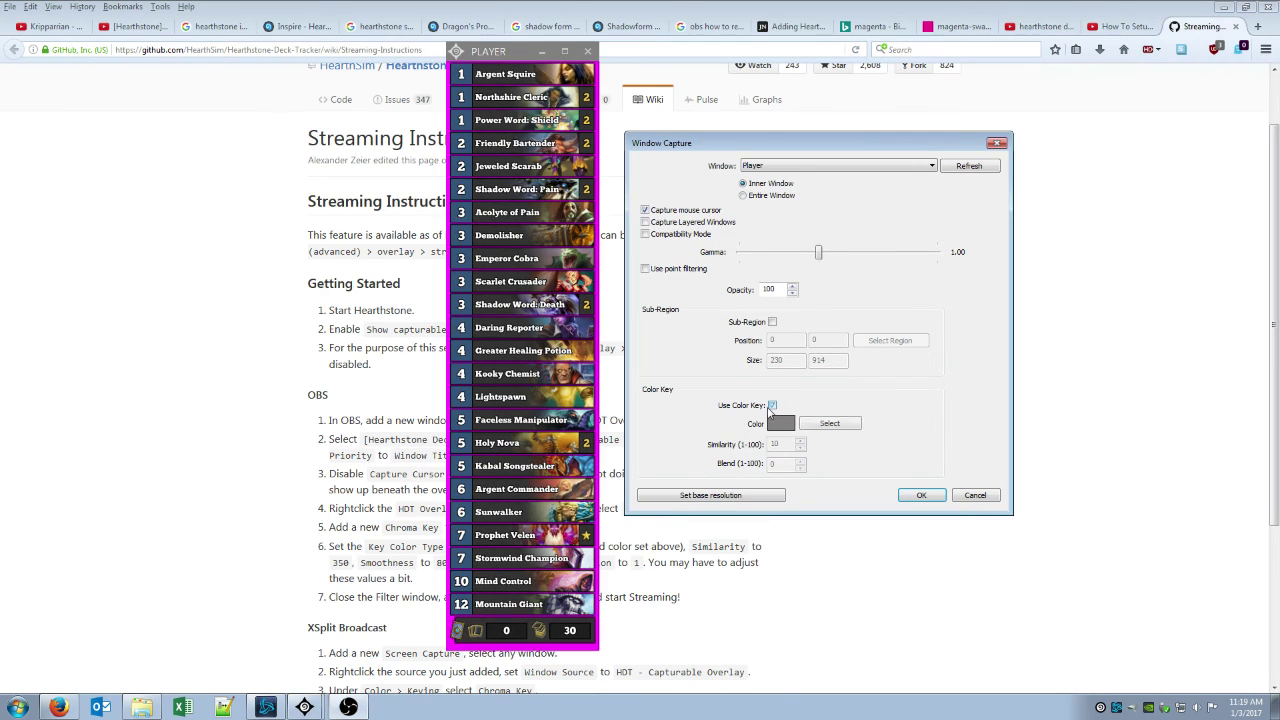
pyautogui.click(771, 405)
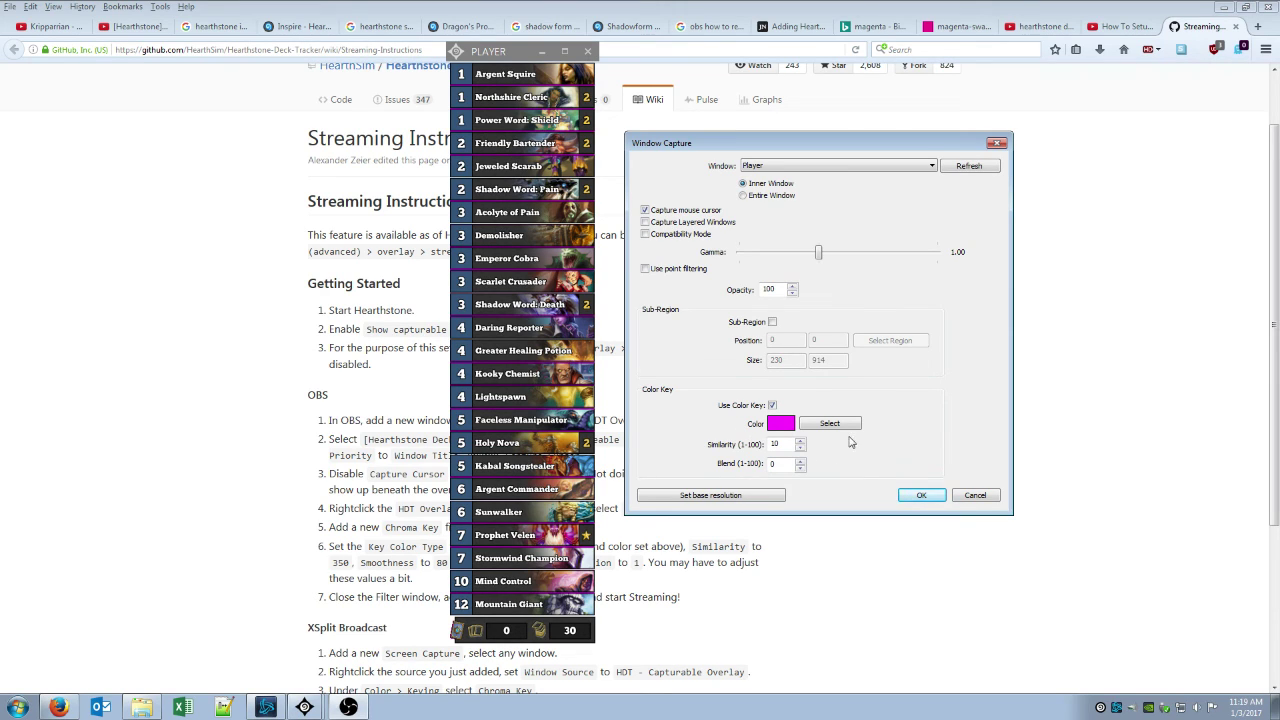
pyautogui.click(928, 496)
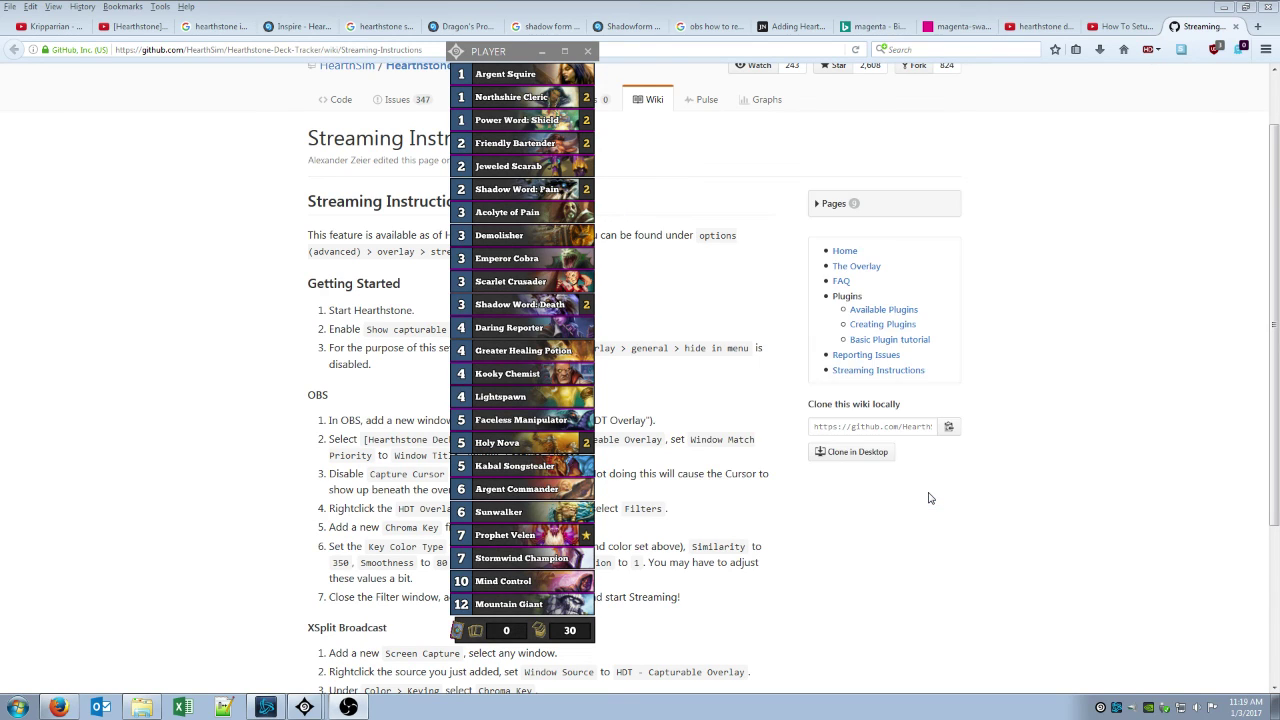